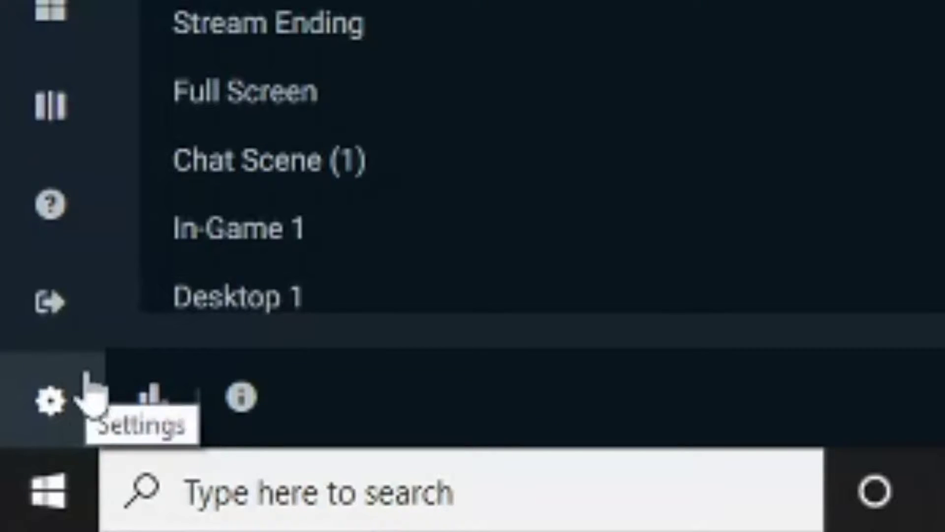
Step: Open Streamlabs OBS Settings and go to the Hotkeys page
left_click(73, 368)
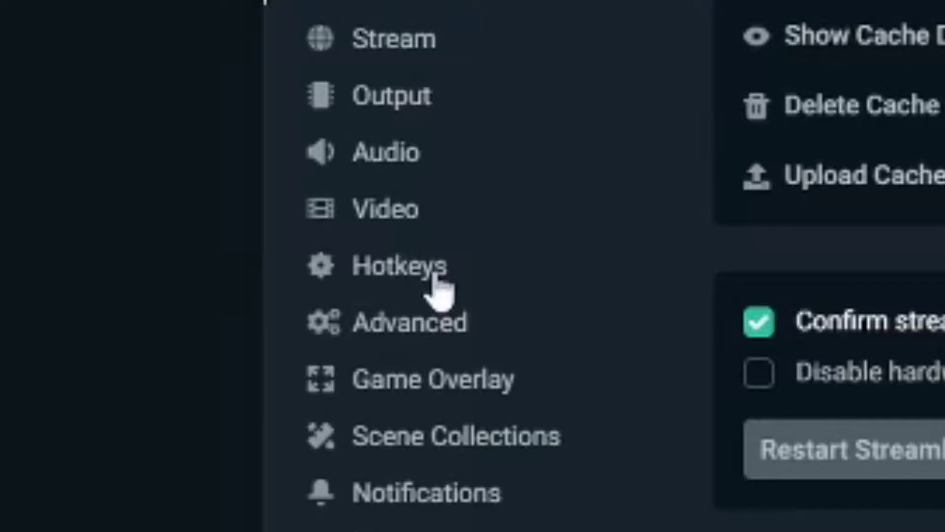
left_click(440, 290)
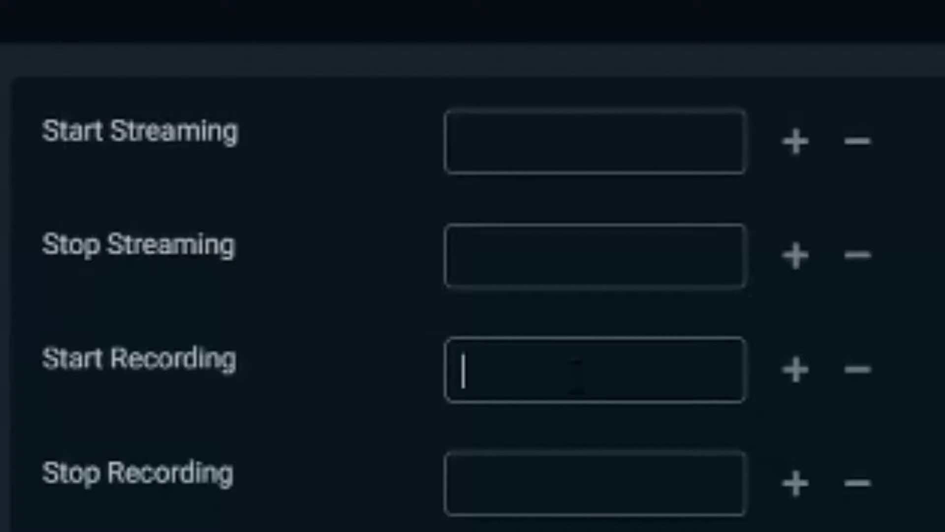
Step: Assign F11 to Start Recording and F12 to Stop Recording
left_click(575, 377)
key("F11")
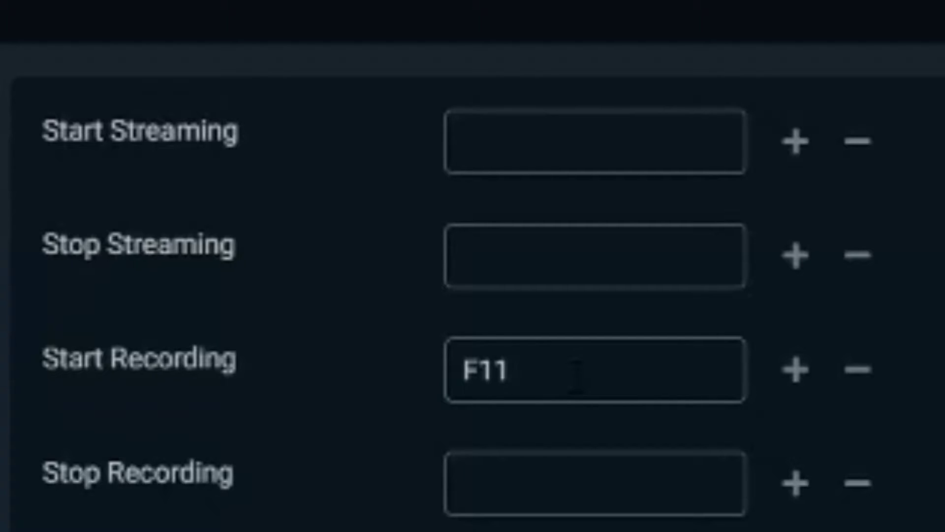
left_click(637, 492)
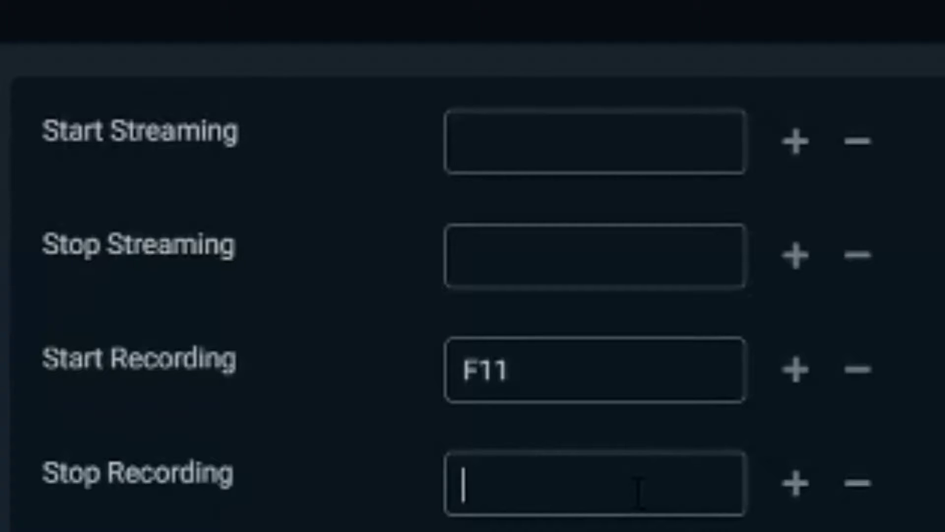
key("F12")
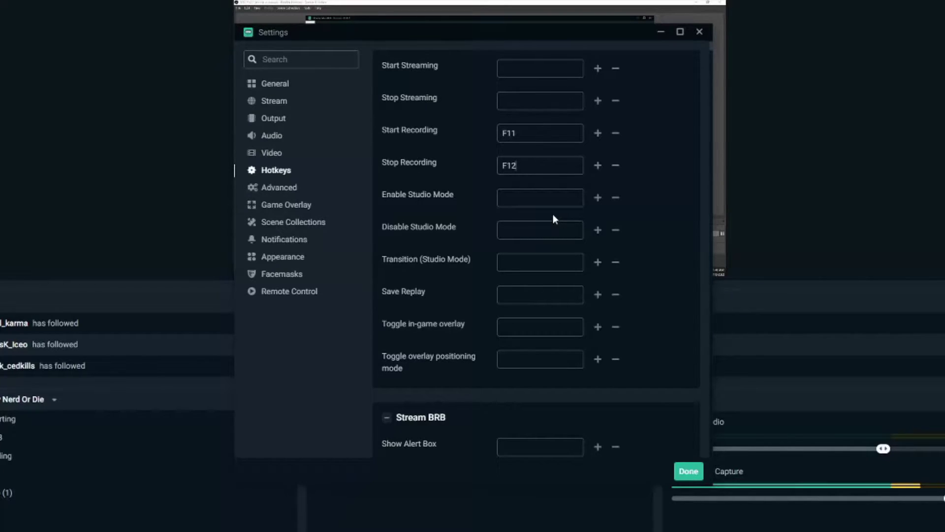
scroll(554, 215, "down", 1)
scroll(553, 215, "down", 1)
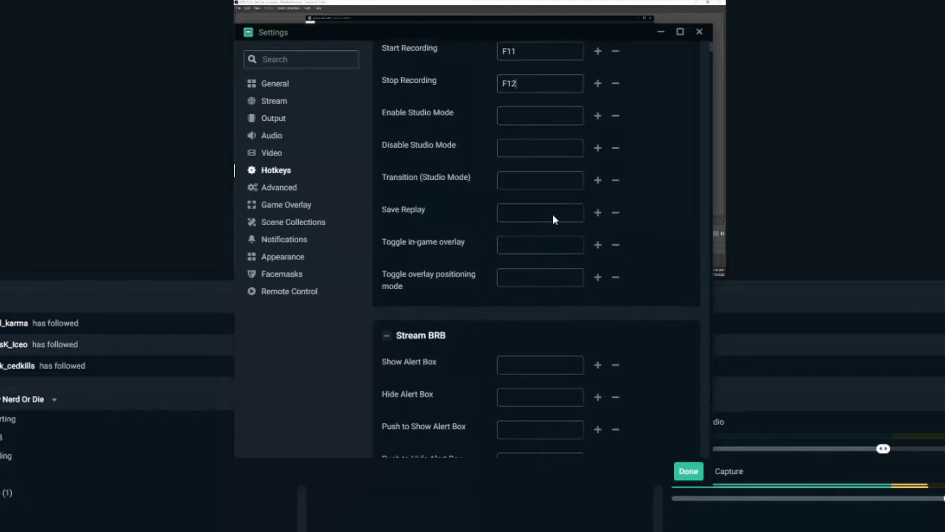
scroll(553, 215, "down", 2)
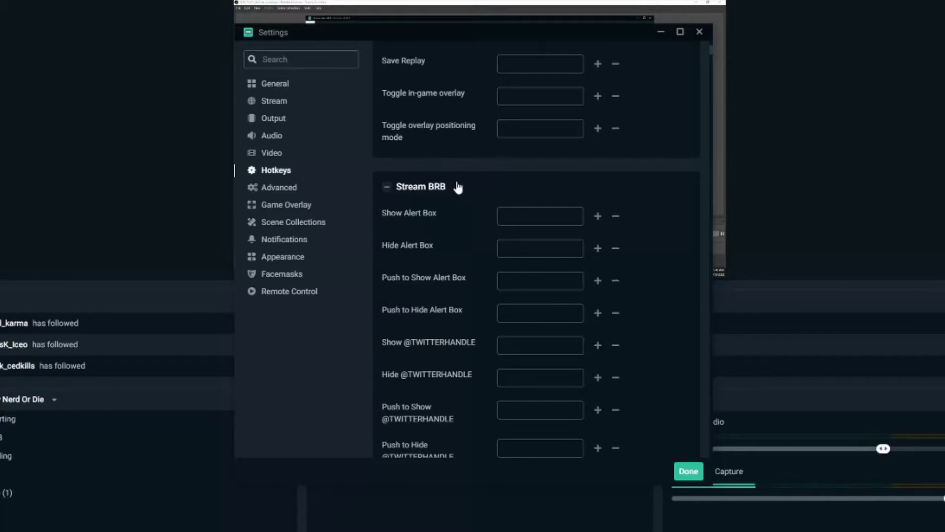
scroll(456, 187, "down", 1)
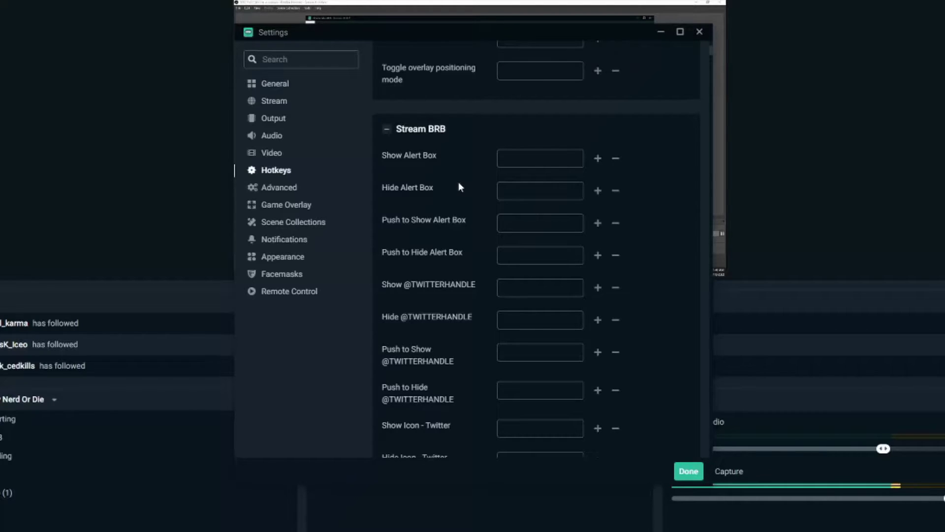
scroll(459, 185, "down", 1)
scroll(459, 184, "down", 1)
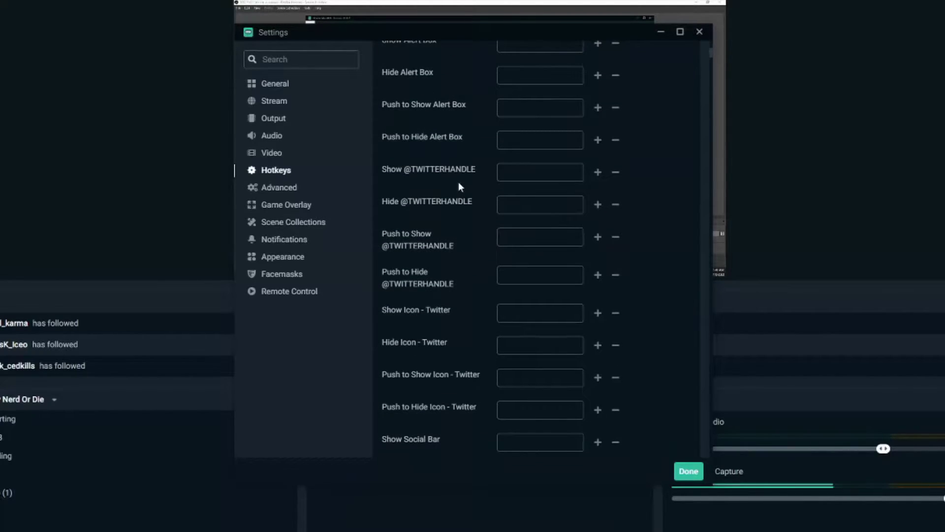
scroll(459, 182, "down", 11)
scroll(459, 181, "down", 5)
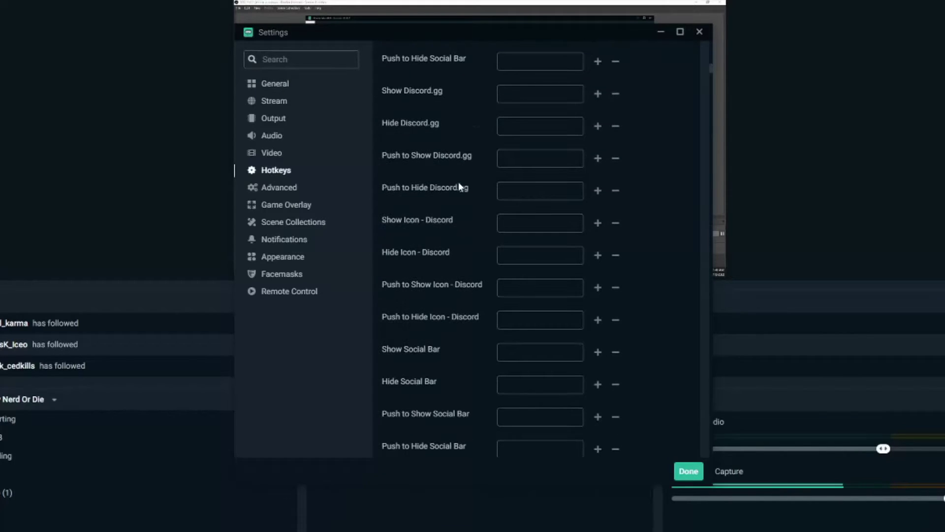
scroll(459, 181, "down", 2)
scroll(459, 182, "down", 9)
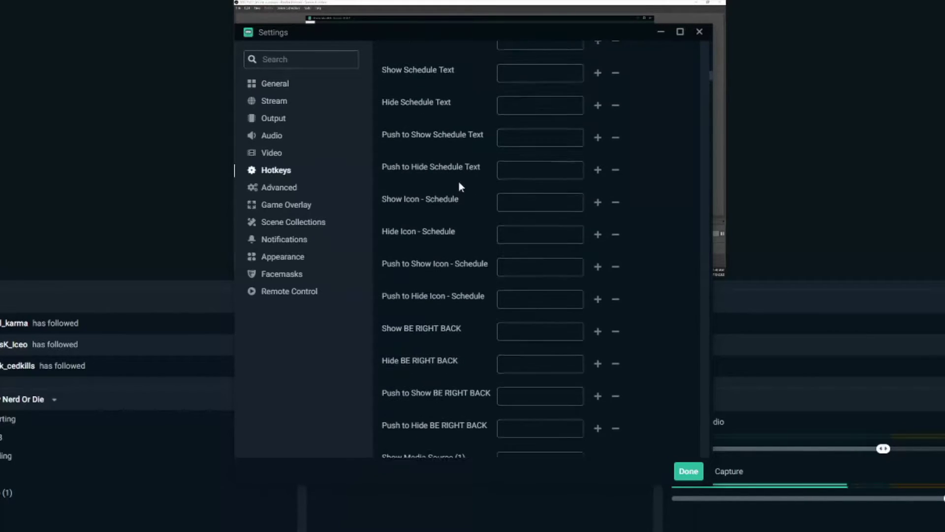
scroll(459, 186, "down", 2)
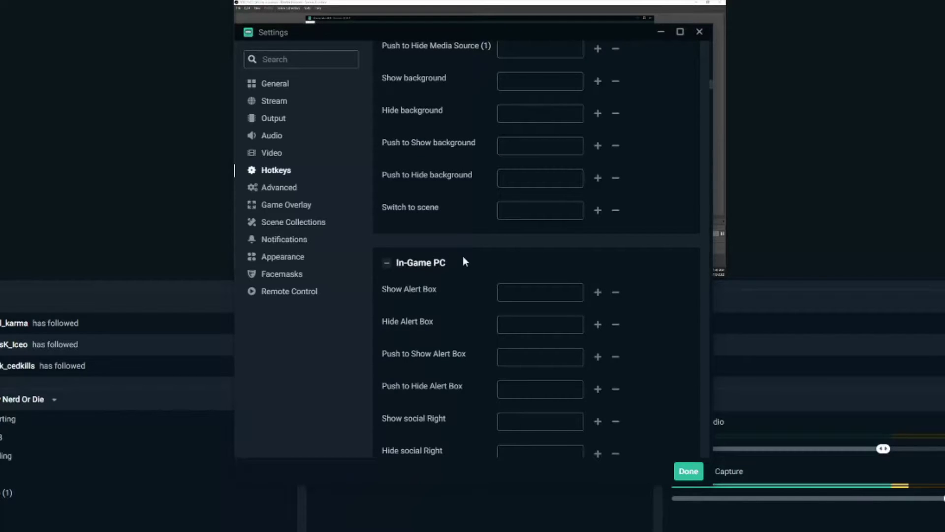
scroll(460, 274, "down", 8)
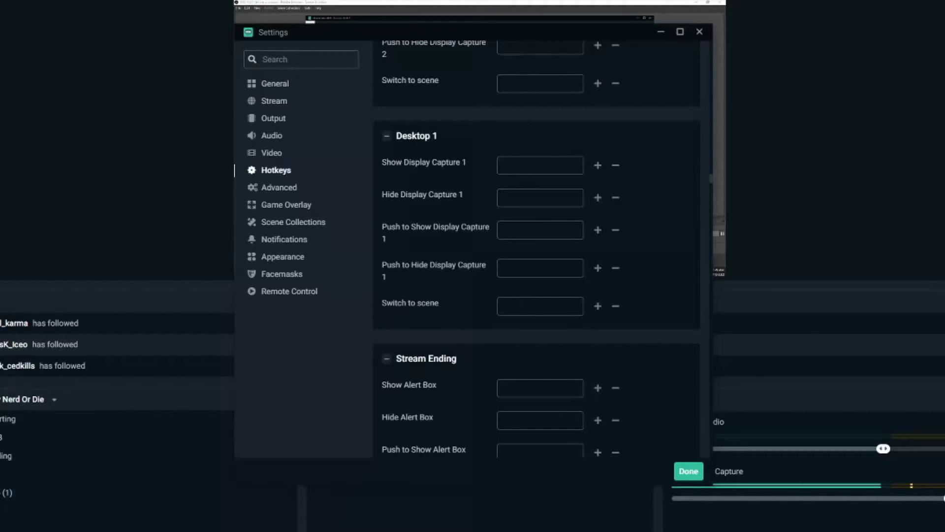
scroll(494, 324, "down", 15)
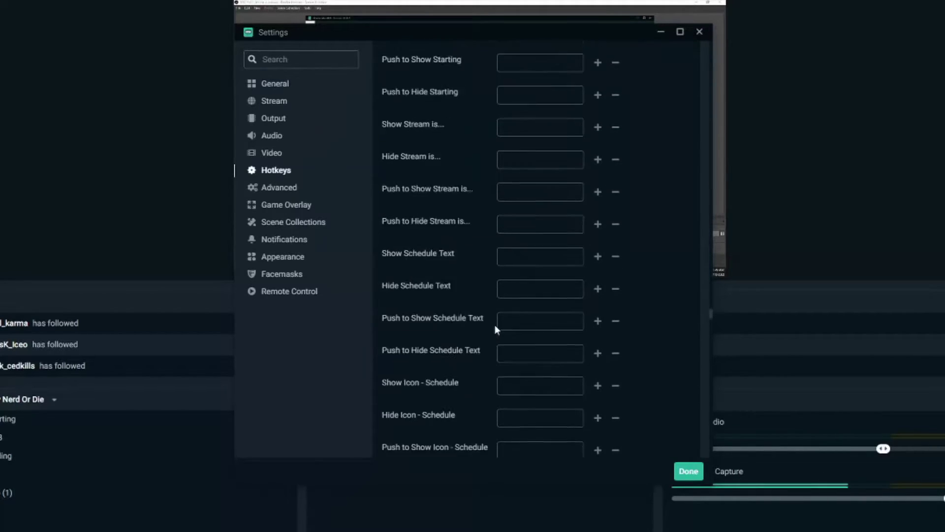
scroll(495, 328, "down", 8)
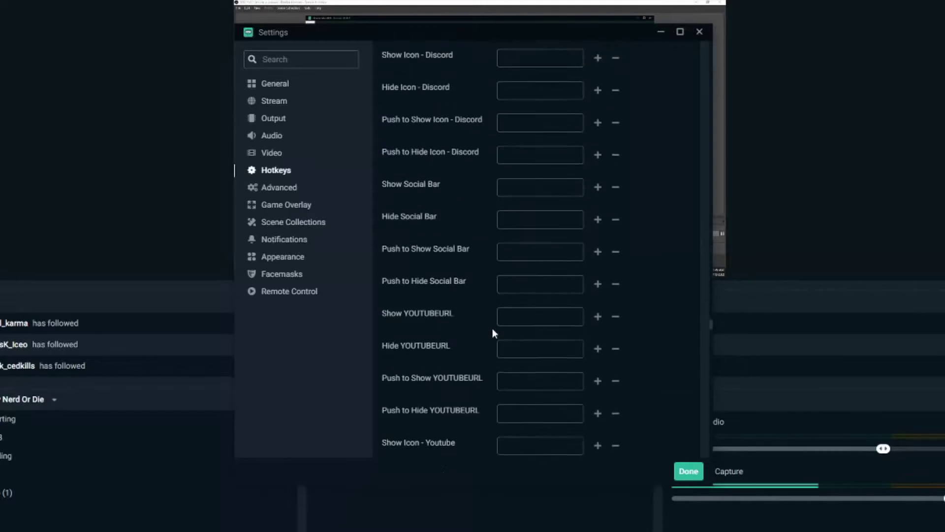
scroll(491, 328, "down", 4)
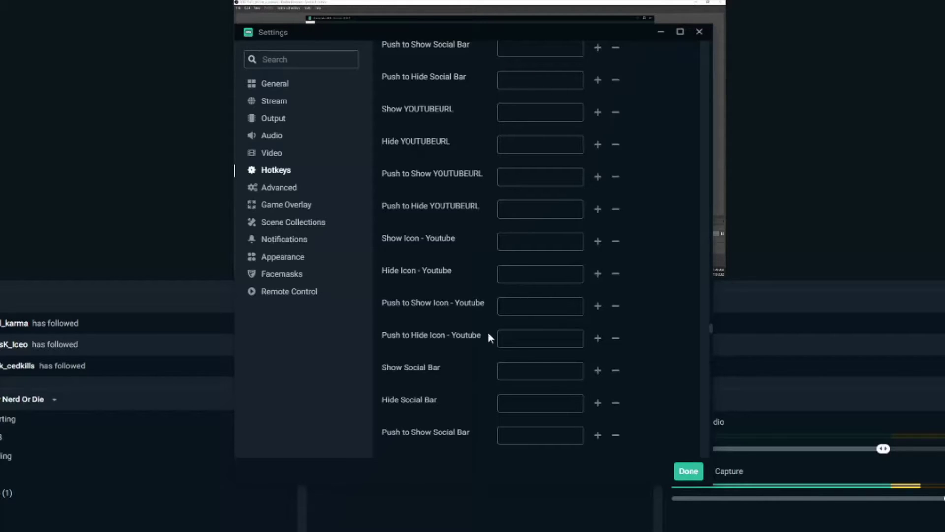
scroll(485, 338, "down", 7)
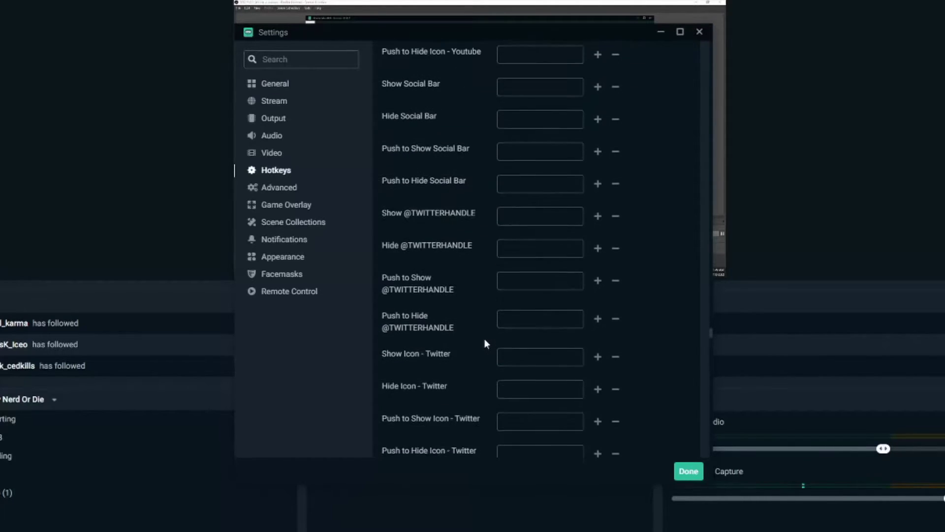
scroll(484, 340, "down", 7)
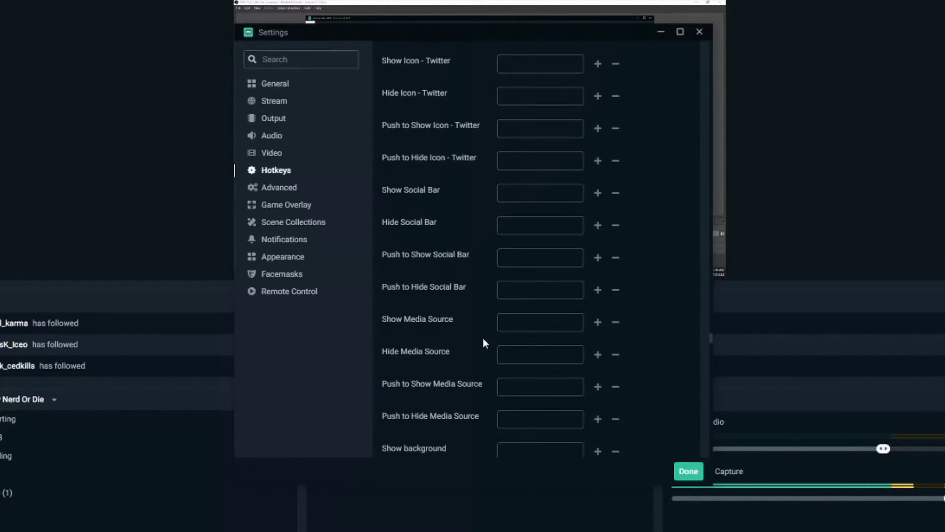
scroll(484, 342, "down", 7)
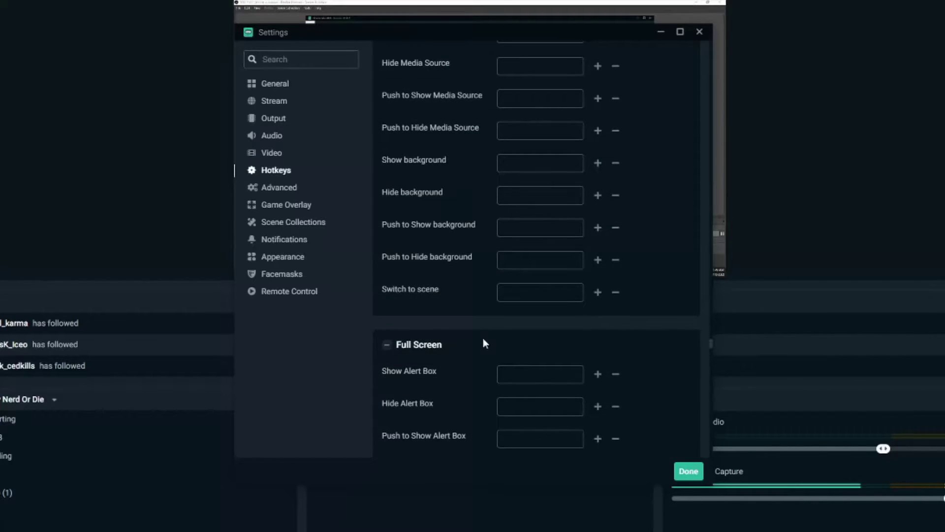
scroll(474, 354, "down", 10)
scroll(465, 373, "up", 2)
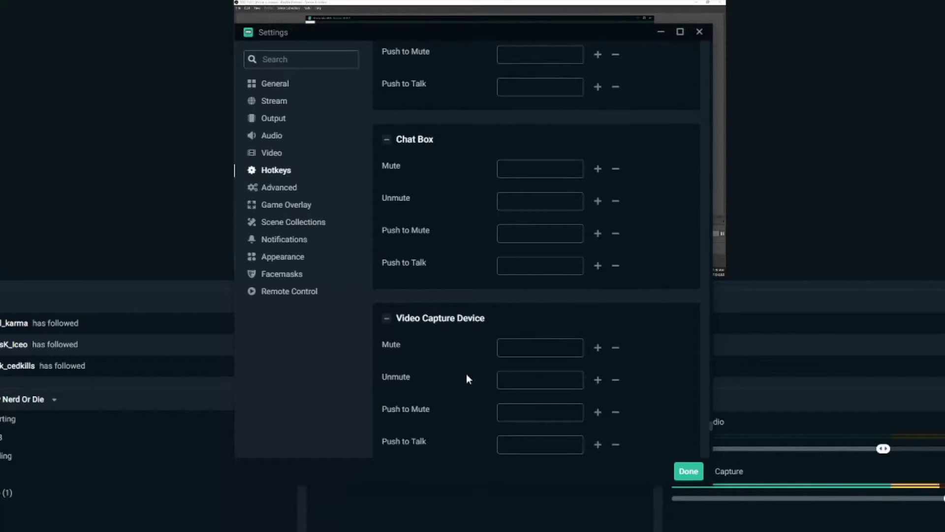
scroll(466, 373, "up", 1)
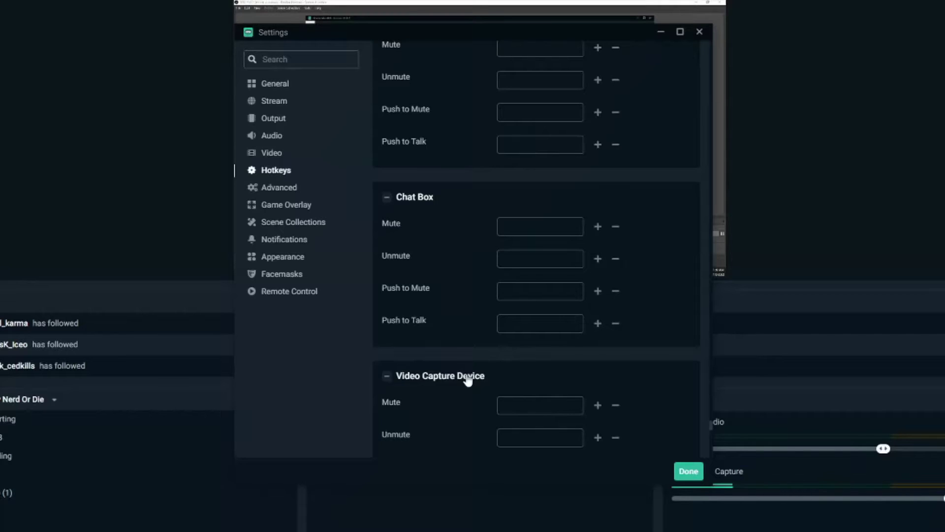
scroll(449, 389, "down", 2)
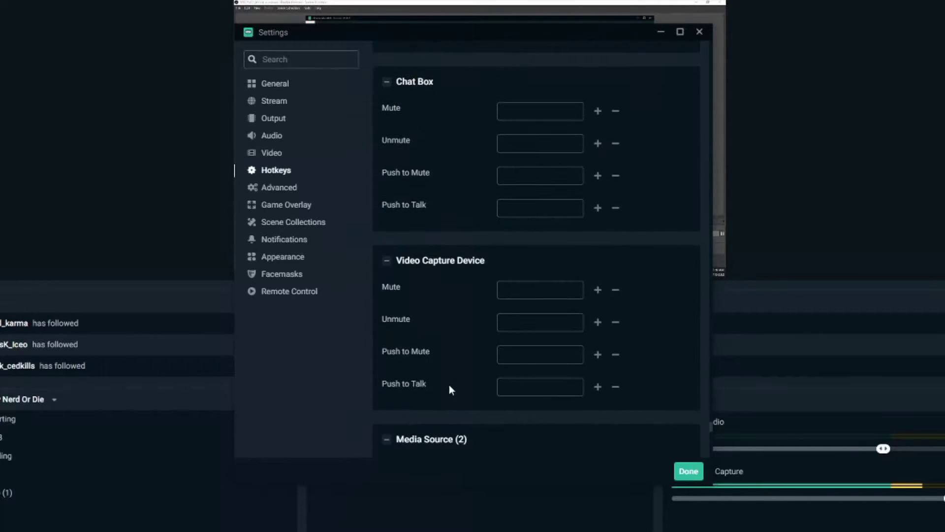
scroll(449, 385, "down", 4)
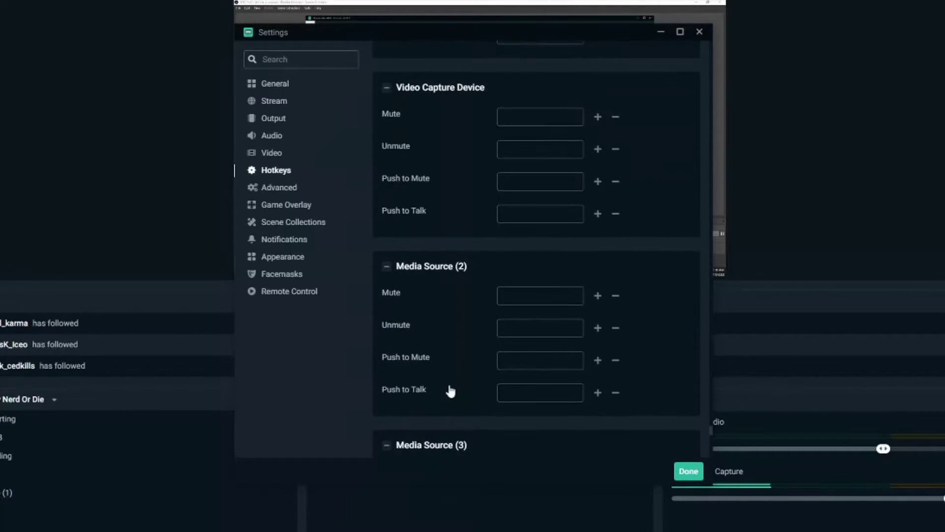
scroll(449, 385, "up", 1)
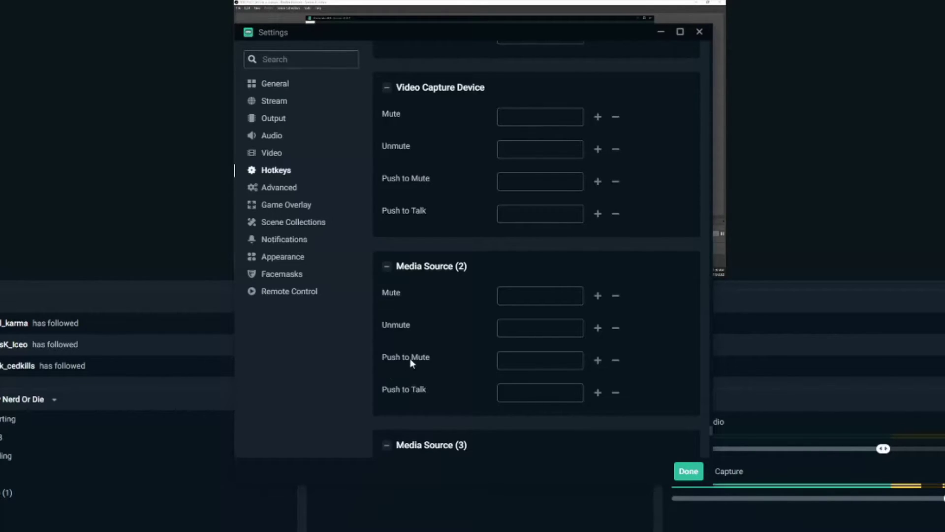
scroll(397, 293, "down", 2)
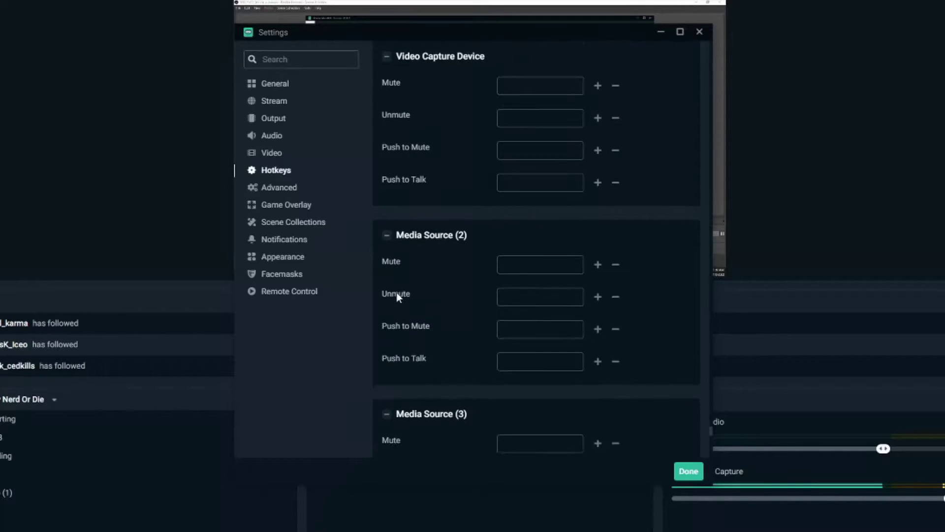
scroll(397, 294, "down", 2)
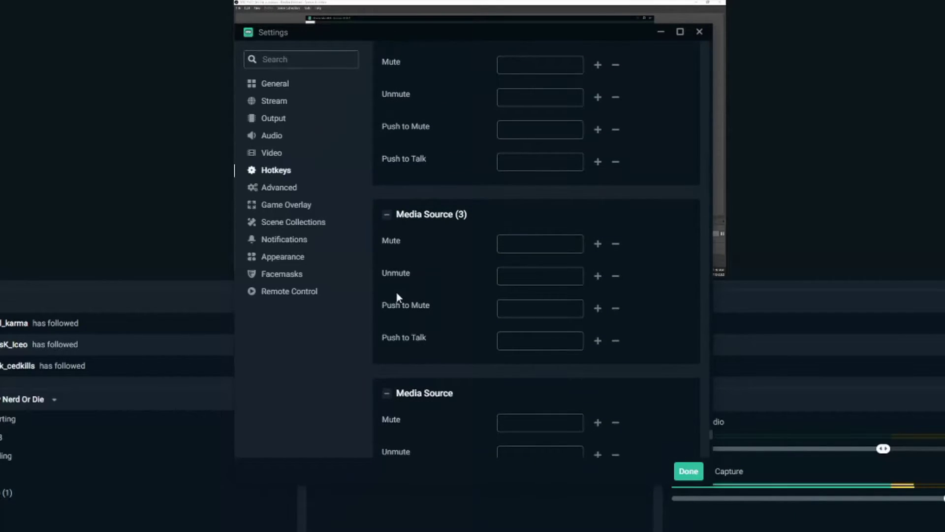
scroll(397, 294, "down", 4)
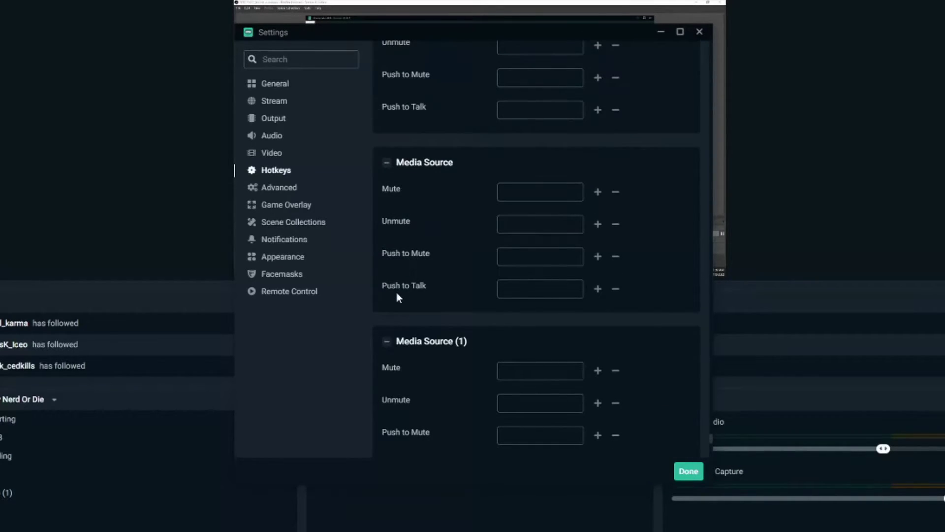
scroll(397, 294, "down", 3)
scroll(389, 304, "down", 1)
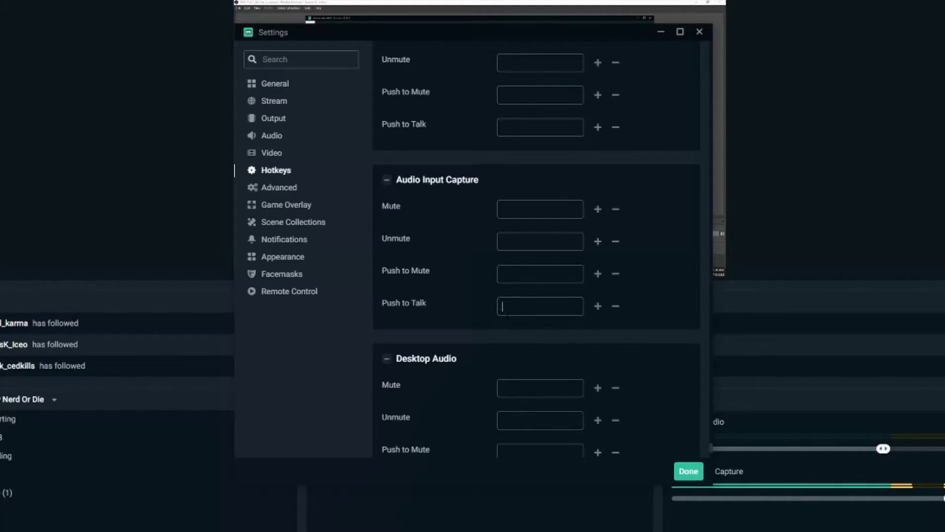
Step: Set the Audio Input Capture microphone's Push to Talk hotkey to F10
key("F10")
scroll(478, 320, "down", 3)
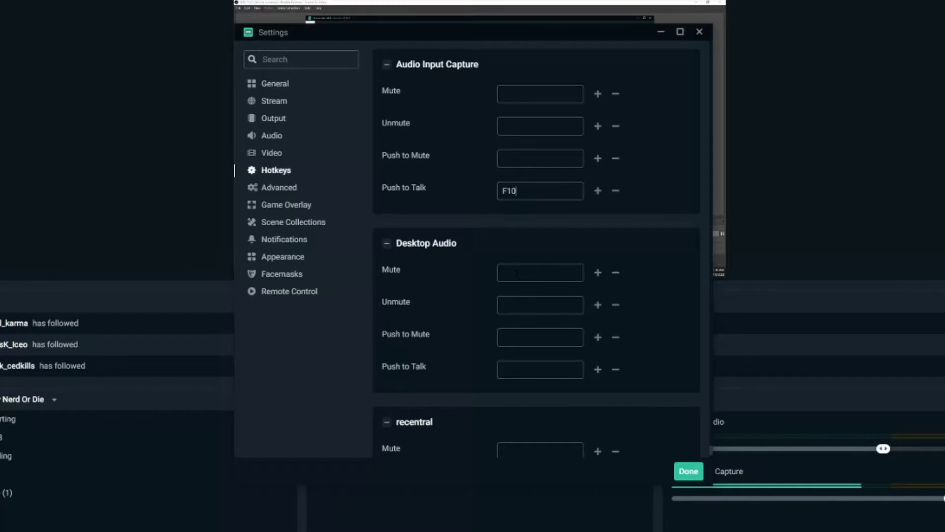
scroll(374, 279, "down", 3)
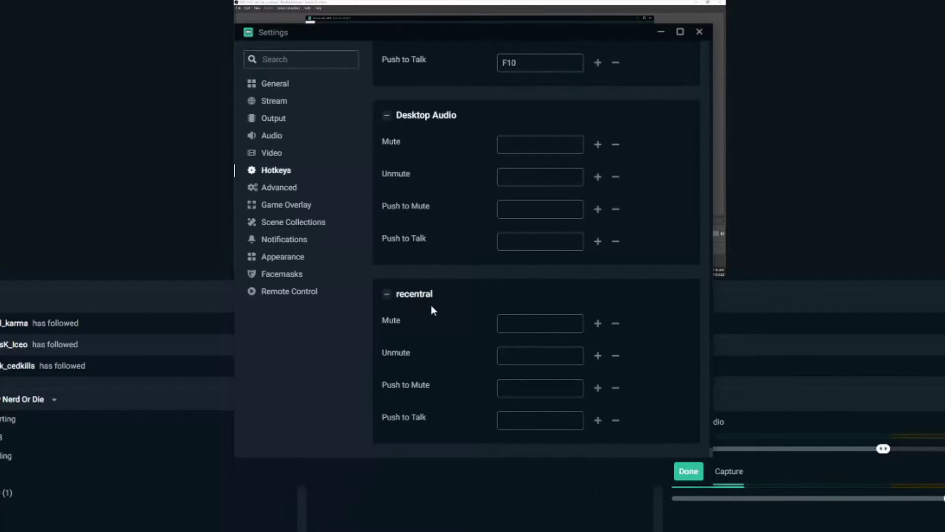
scroll(430, 306, "down", 5)
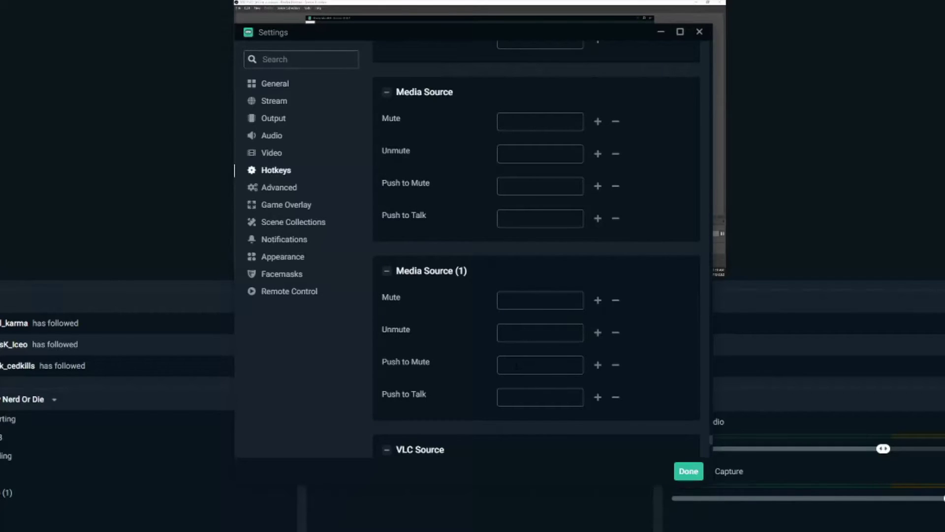